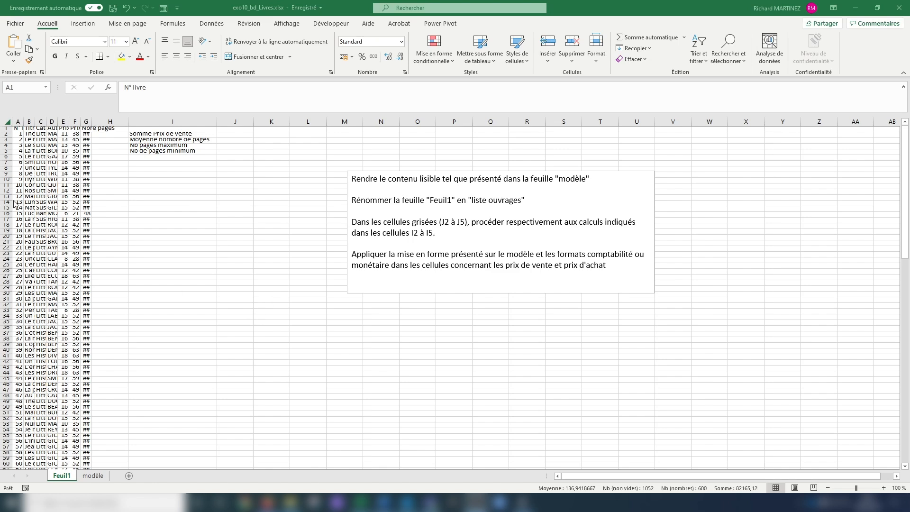
Step: Autofit all column widths and row heights on the Feuil1 sheet so the book list is readable
{"action": "left_click", "coordinate": [7, 120]}
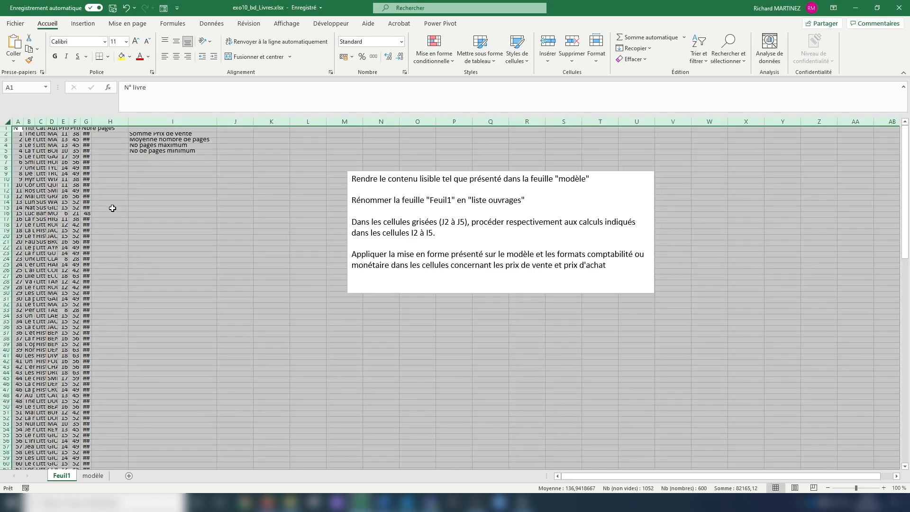
{"action": "double_click", "coordinate": [91, 123]}
{"action": "left_click", "coordinate": [8, 130]}
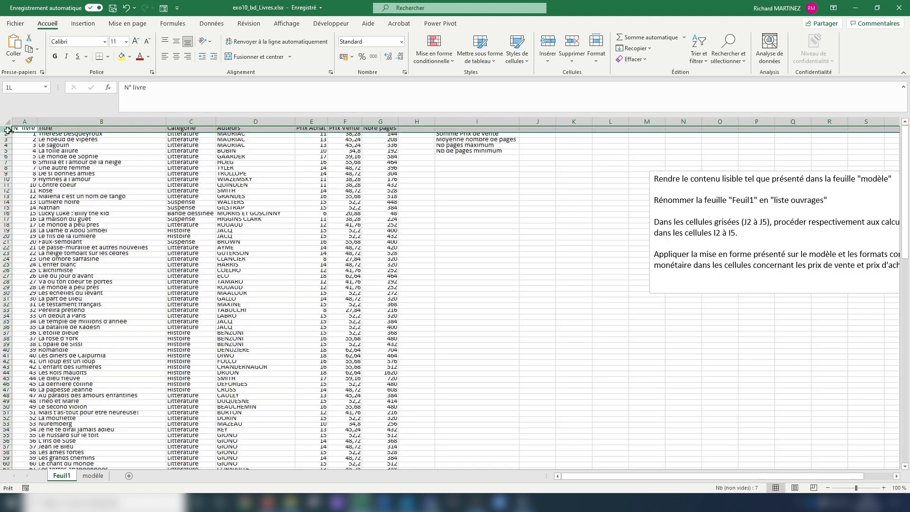
{"action": "left_click", "coordinate": [4, 122]}
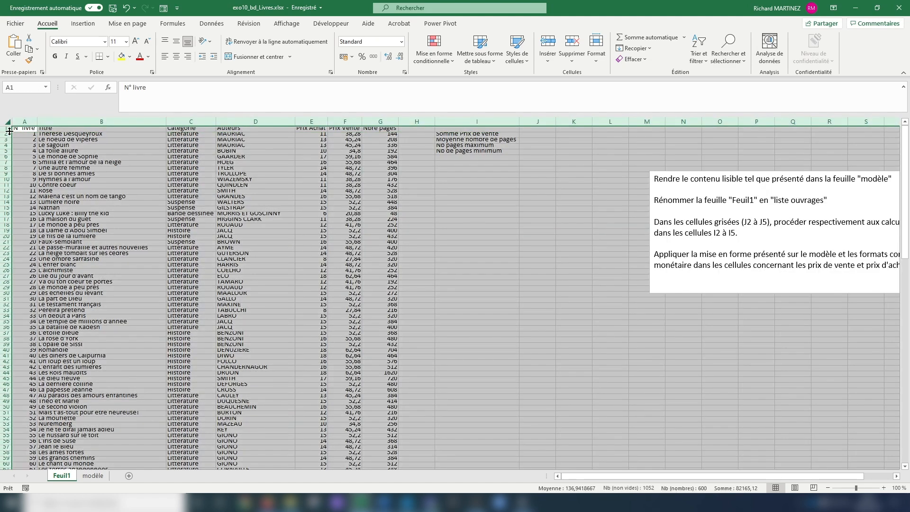
{"action": "double_click", "coordinate": [9, 133]}
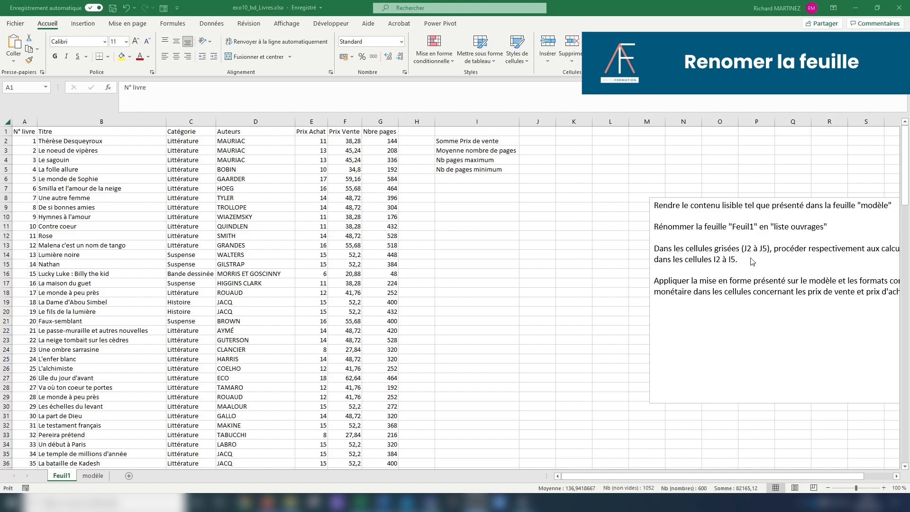
Step: Rename the Feuil1 sheet as "listes ouvrages"
{"action": "left_click", "coordinate": [61, 479]}
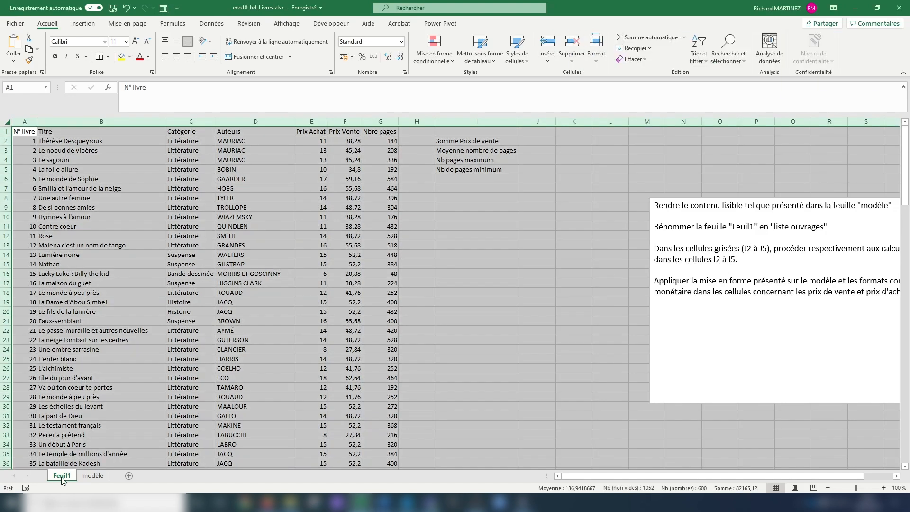
{"action": "right_click", "coordinate": [59, 480]}
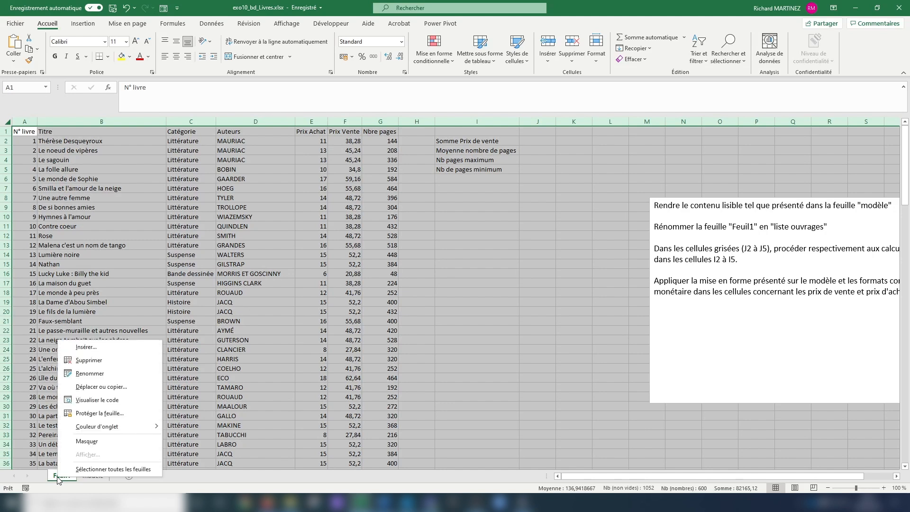
{"action": "left_click", "coordinate": [90, 373]}
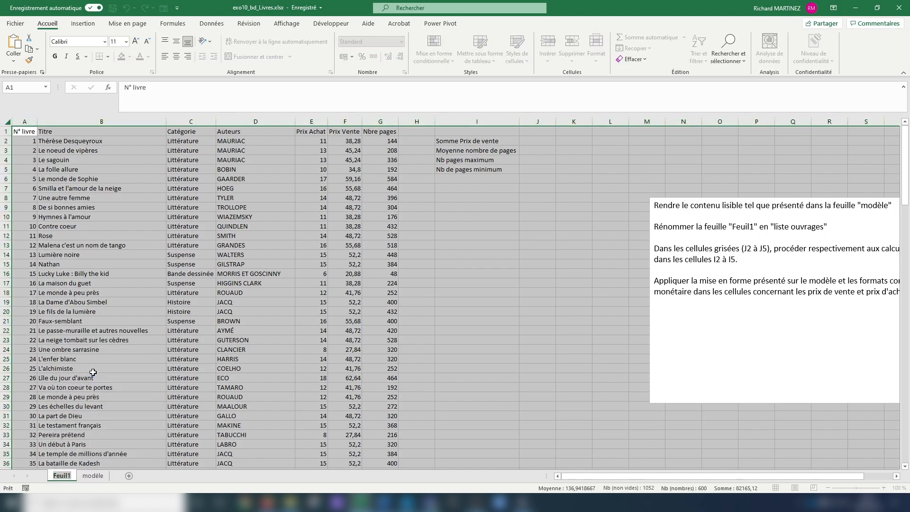
{"action": "type", "text": "listes"}
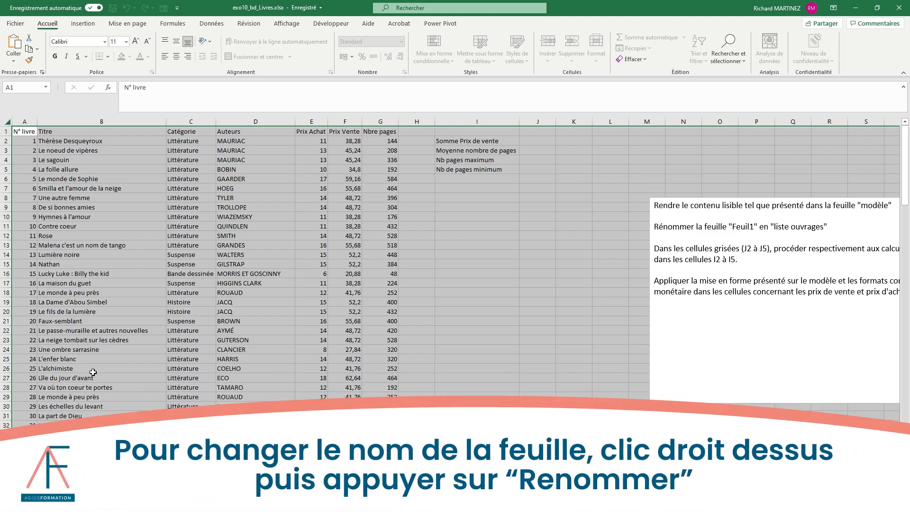
{"action": "type", "text": "ouvrages"}
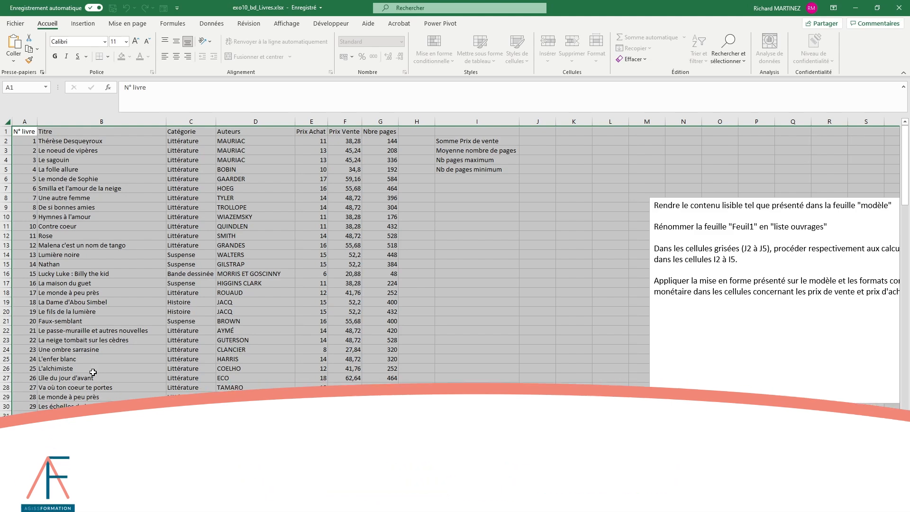
{"action": "key", "text": "Return"}
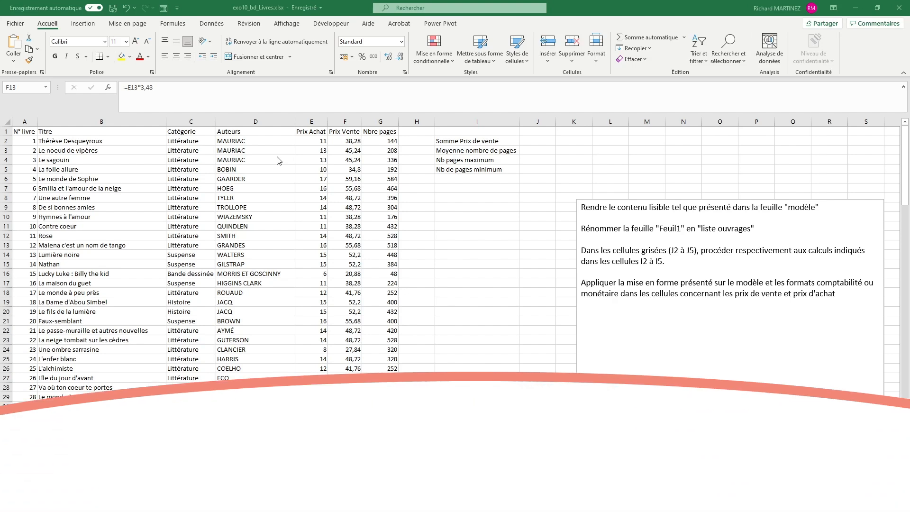
Step: Calculate the sum of the Prix Vente column in J2 with =SOMME(F2:F151)
{"action": "key", "text": "F2"}
{"action": "left_click", "coordinate": [533, 141]}
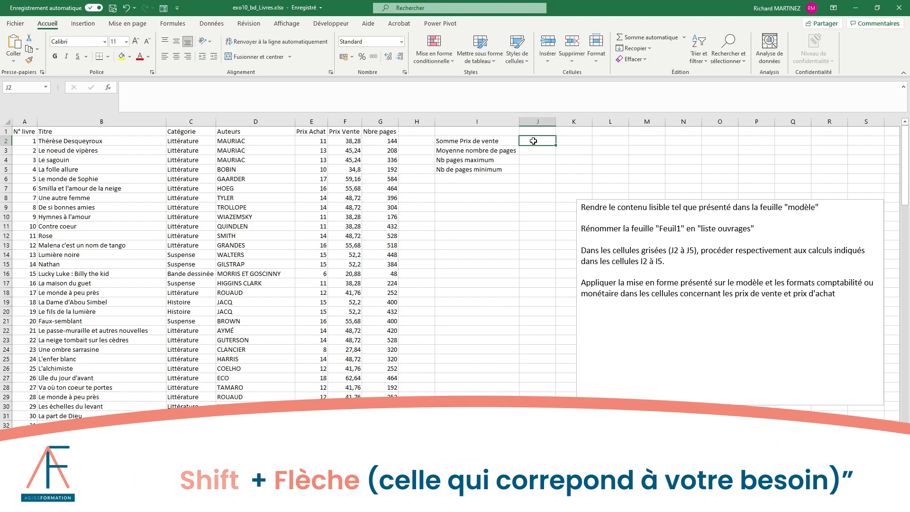
{"action": "left_click", "coordinate": [646, 38]}
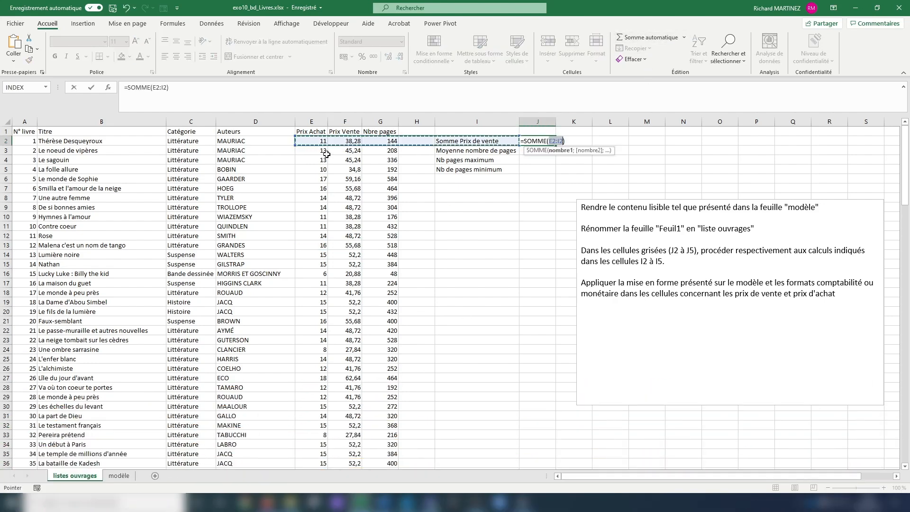
{"action": "left_click", "coordinate": [346, 141]}
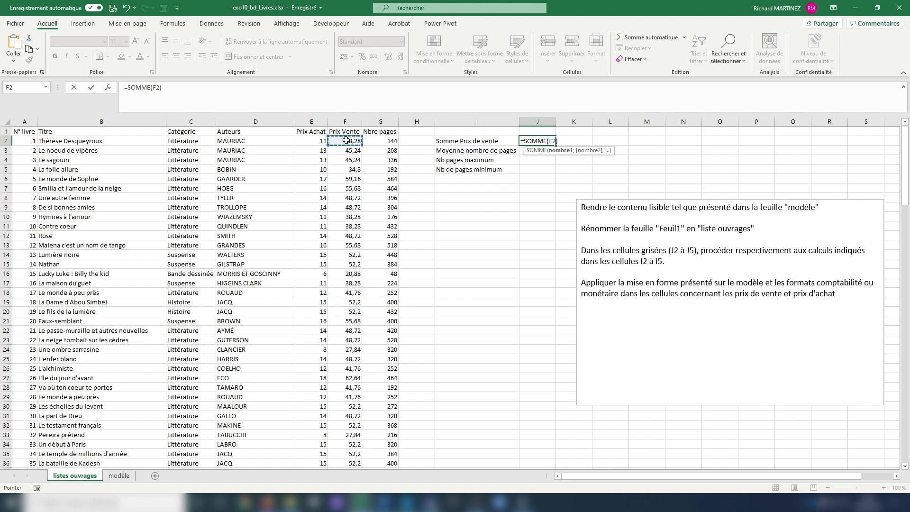
{"action": "key", "text": "ctrl+shift+Down"}
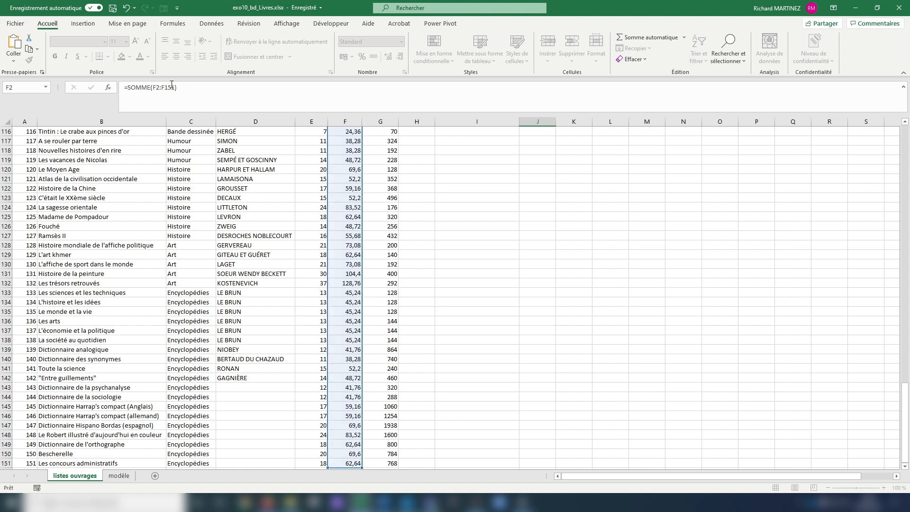
{"action": "key", "text": "Escape"}
{"action": "scroll", "coordinate": [467, 198], "scroll_direction": "up", "scroll_amount": 1}
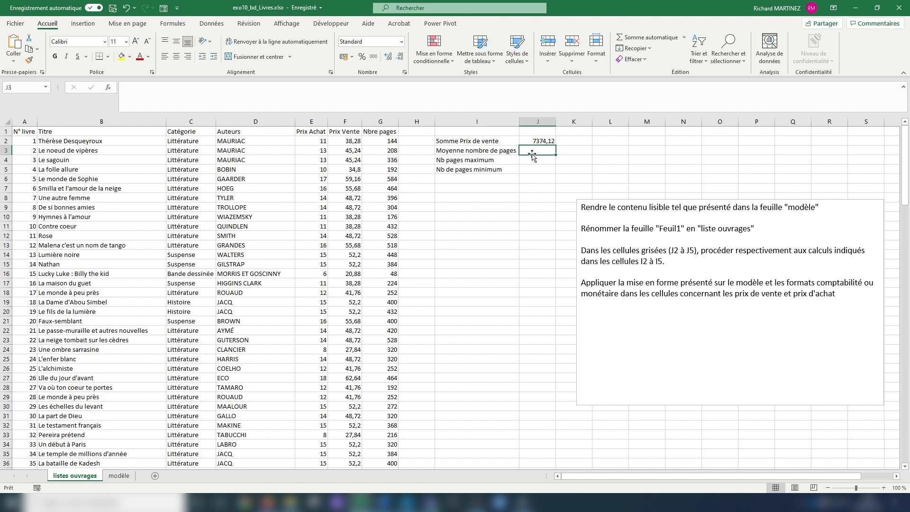
Step: Calculate the average number of pages in J3 with =MOYENNE(G2:G151)
{"action": "left_click", "coordinate": [684, 37]}
{"action": "left_click", "coordinate": [669, 63]}
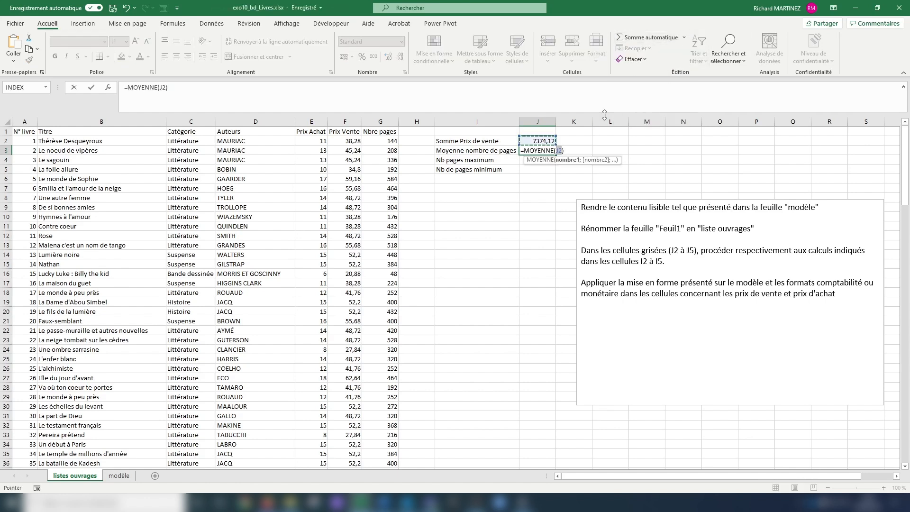
{"action": "left_click", "coordinate": [388, 140]}
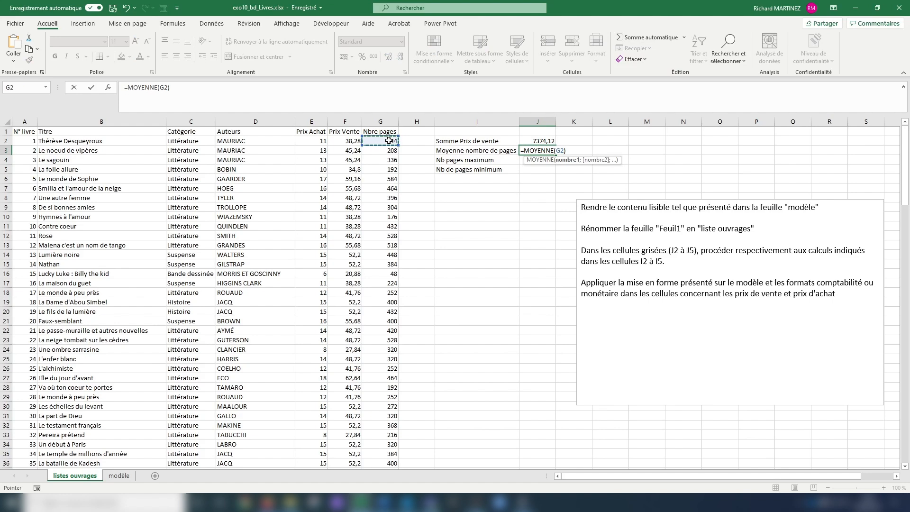
{"action": "key", "text": "shift+Down"}
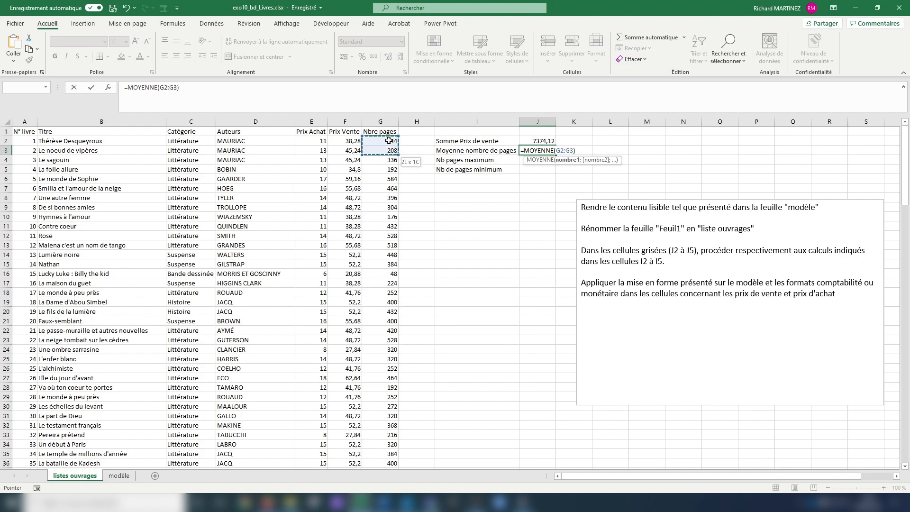
{"action": "key", "text": "ctrl+shift+Down"}
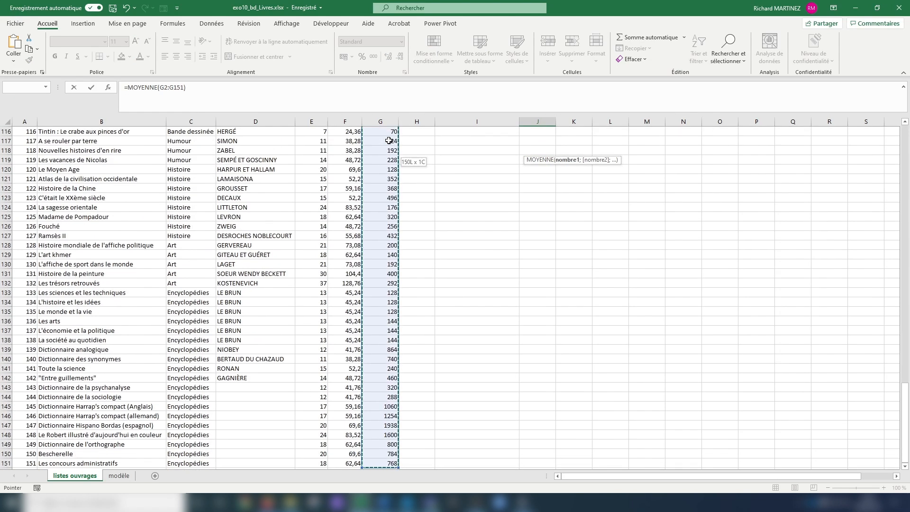
{"action": "key", "text": "Return"}
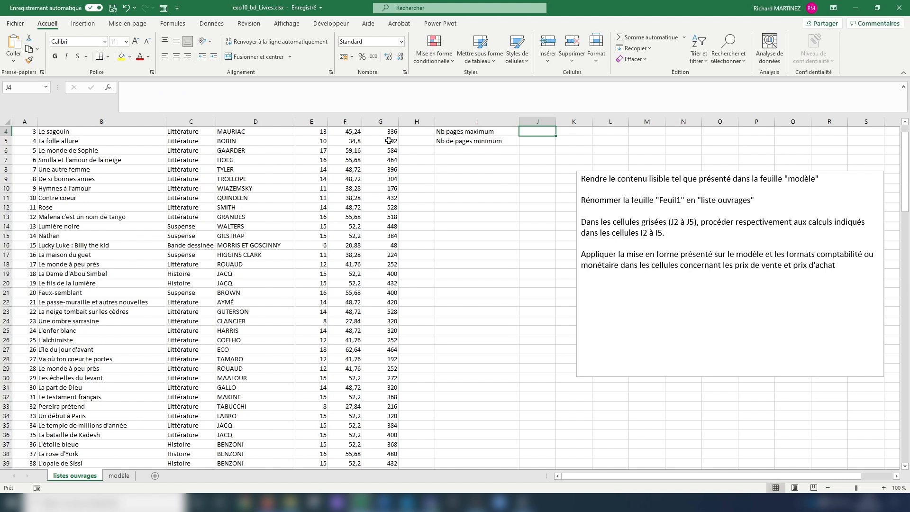
{"action": "scroll", "coordinate": [521, 189], "scroll_direction": "up", "scroll_amount": 1}
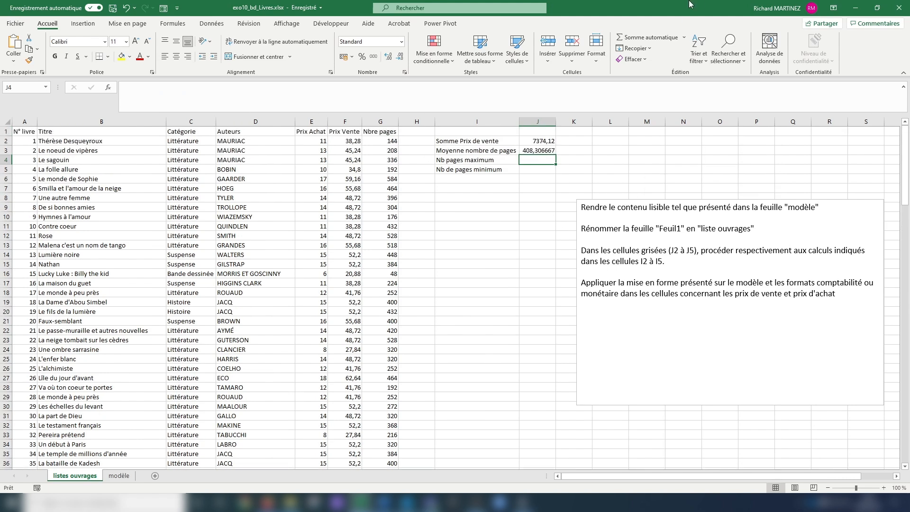
Step: Calculate the maximum number of pages in J4 with the MAX function over G2:G151
{"action": "left_click", "coordinate": [683, 40]}
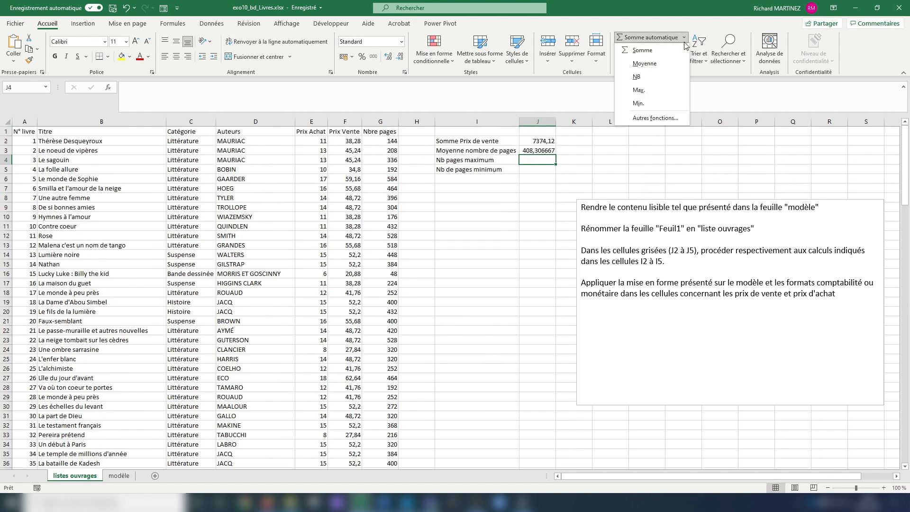
{"action": "left_click", "coordinate": [670, 90]}
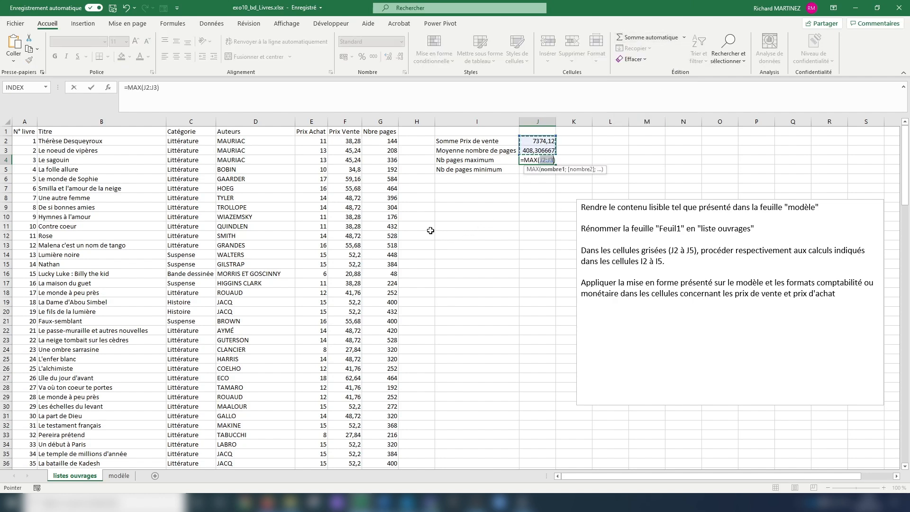
{"action": "left_click", "coordinate": [385, 140]}
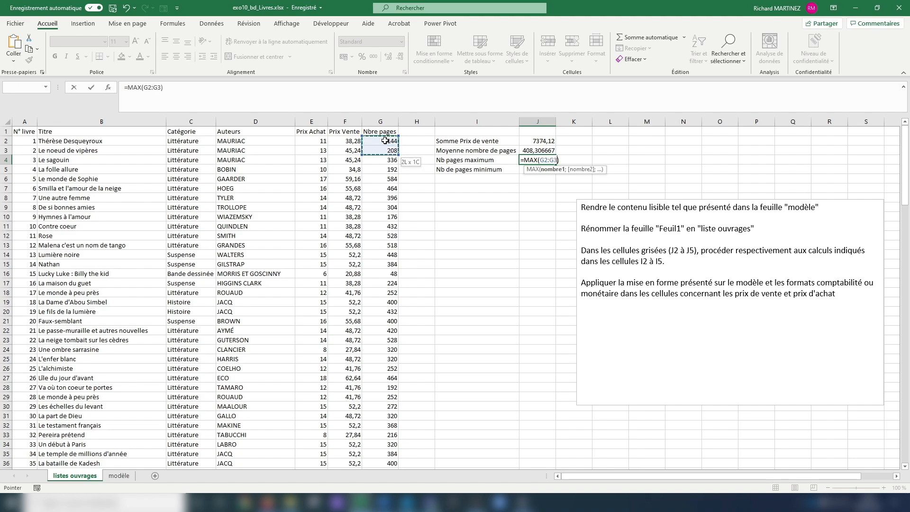
{"action": "key", "text": "ctrl+shift+Down"}
{"action": "key", "text": "Return"}
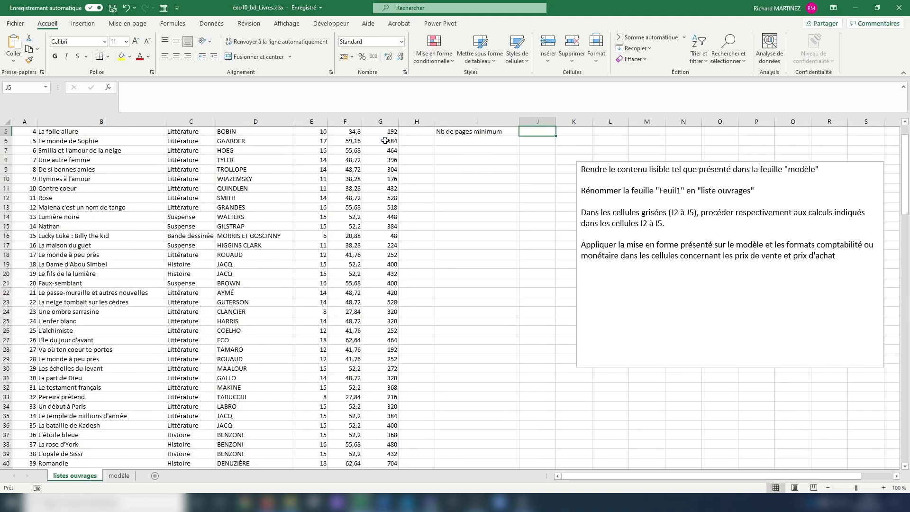
{"action": "scroll", "coordinate": [384, 141], "scroll_direction": "up", "scroll_amount": 2}
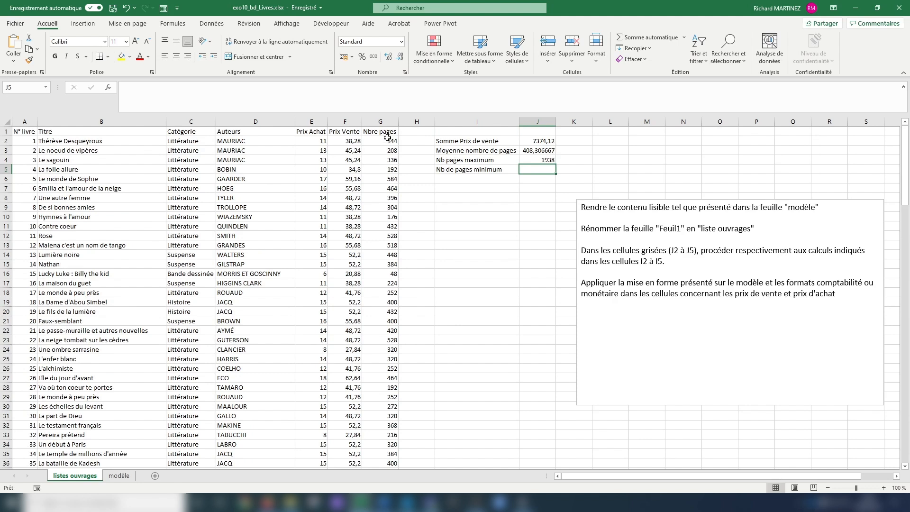
Step: Calculate the minimum number of pages in J5 with the MIN function over G2:G151
{"action": "type", "text": "=min"}
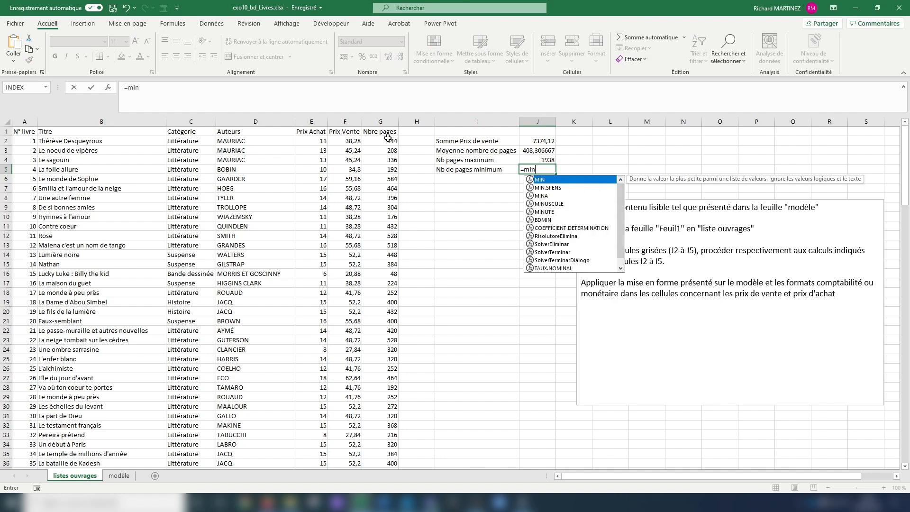
{"action": "key", "text": "Tab"}
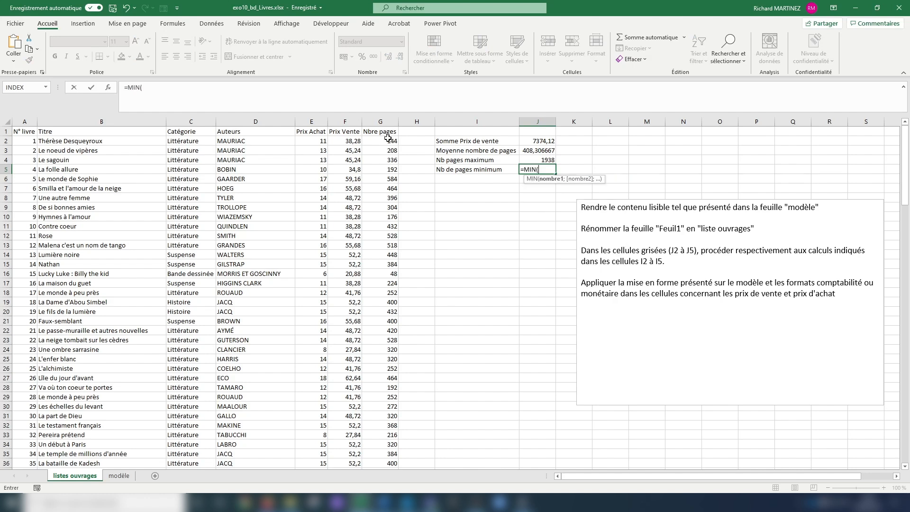
{"action": "left_click", "coordinate": [385, 139]}
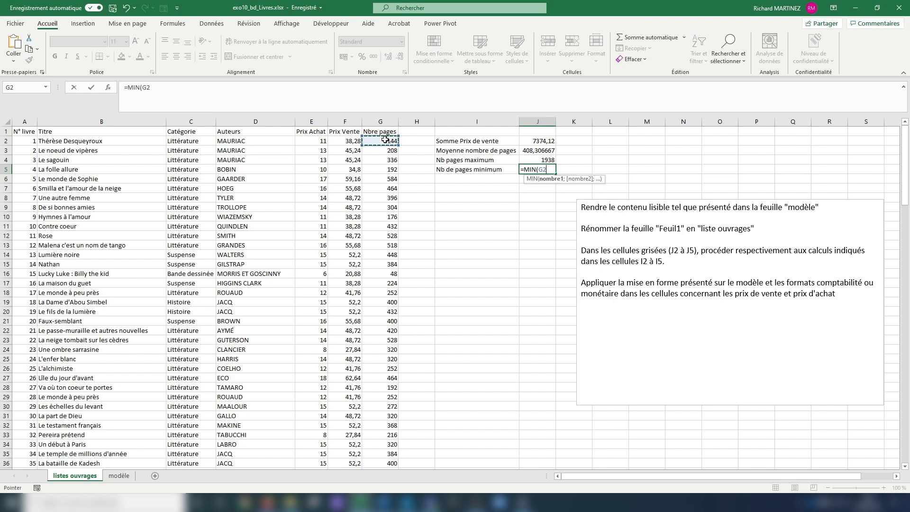
{"action": "key", "text": "ctrl+shift+Down"}
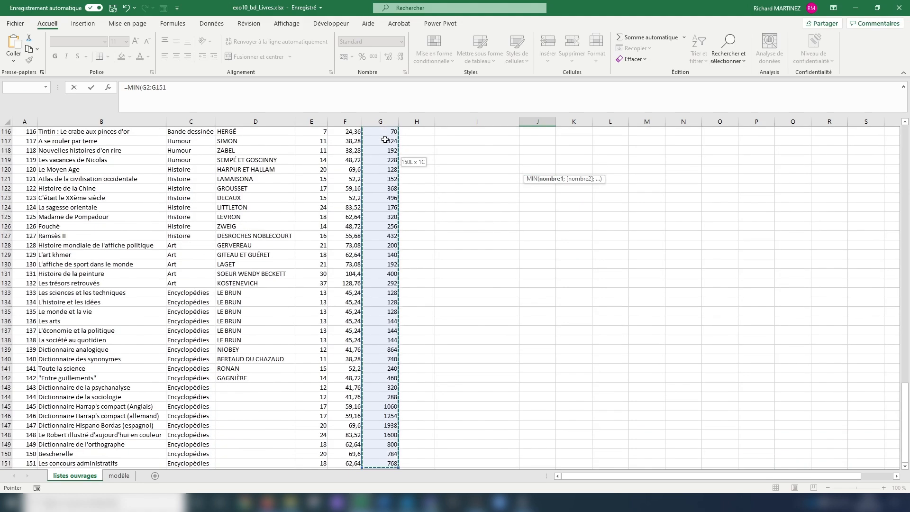
{"action": "key", "text": "Return"}
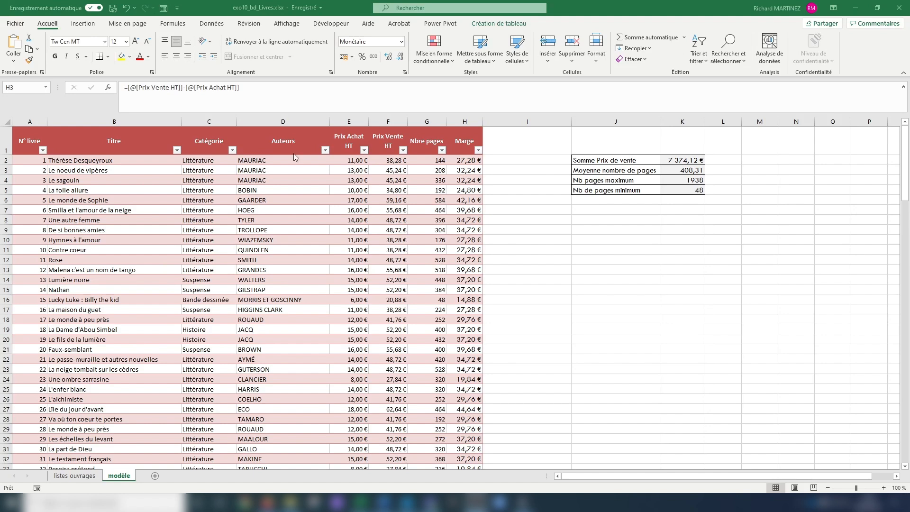
Step: Format the book list A1:G151 on the listes ouvrages sheet as a table with headers, using the red medium style from the first Moyen row
{"action": "left_click", "coordinate": [74, 476]}
{"action": "left_click", "coordinate": [139, 293]}
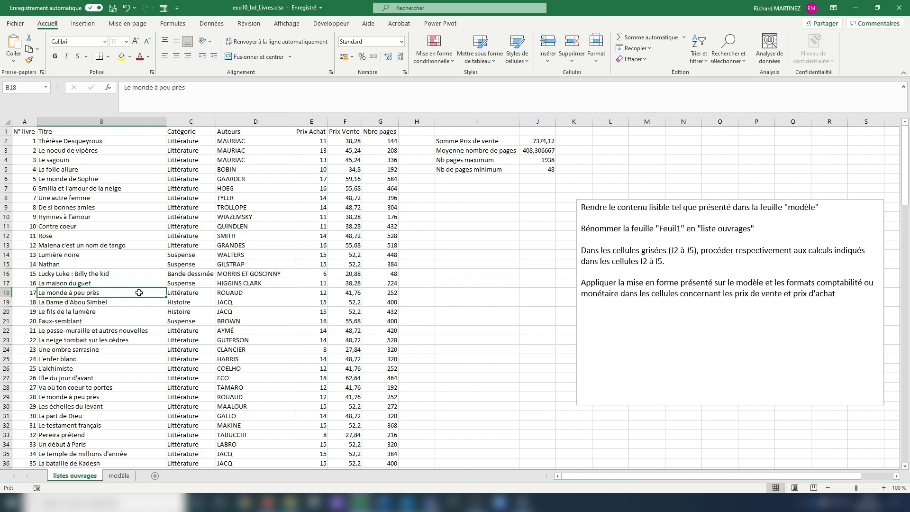
{"action": "left_click", "coordinate": [107, 177]}
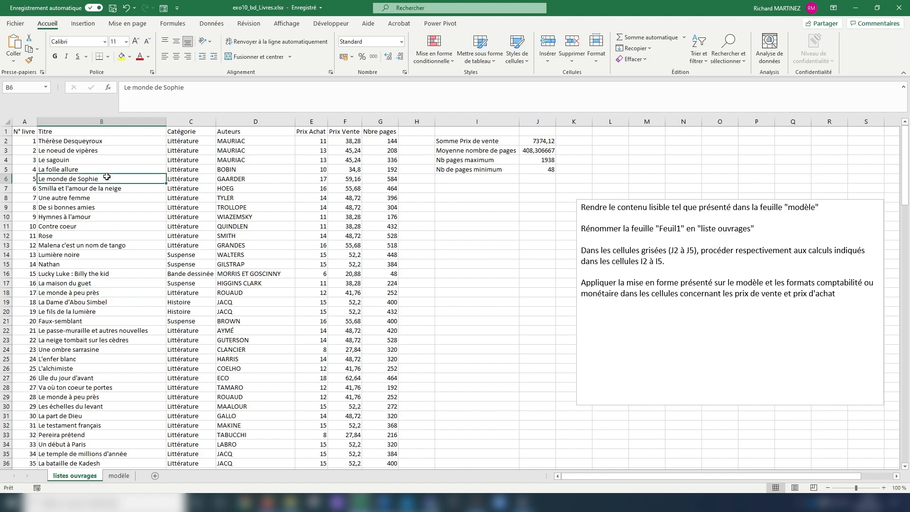
{"action": "left_click", "coordinate": [478, 58]}
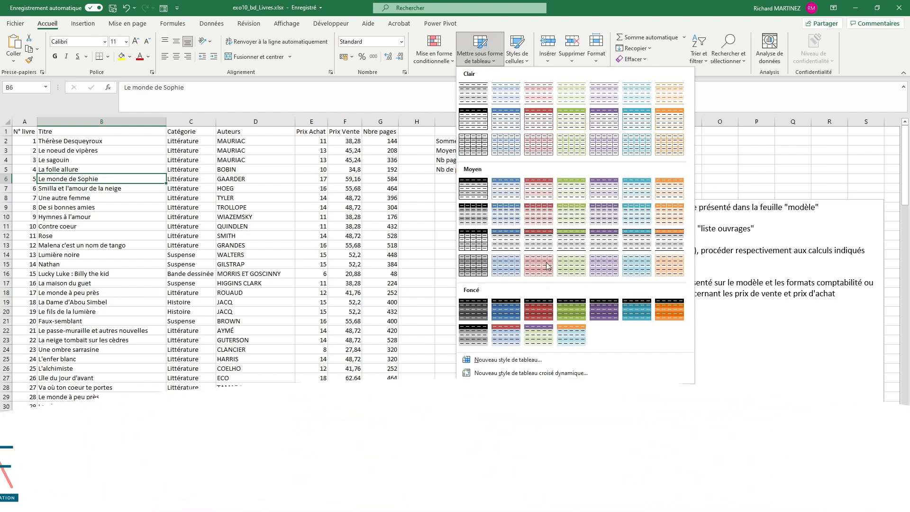
{"action": "left_click", "coordinate": [539, 192]}
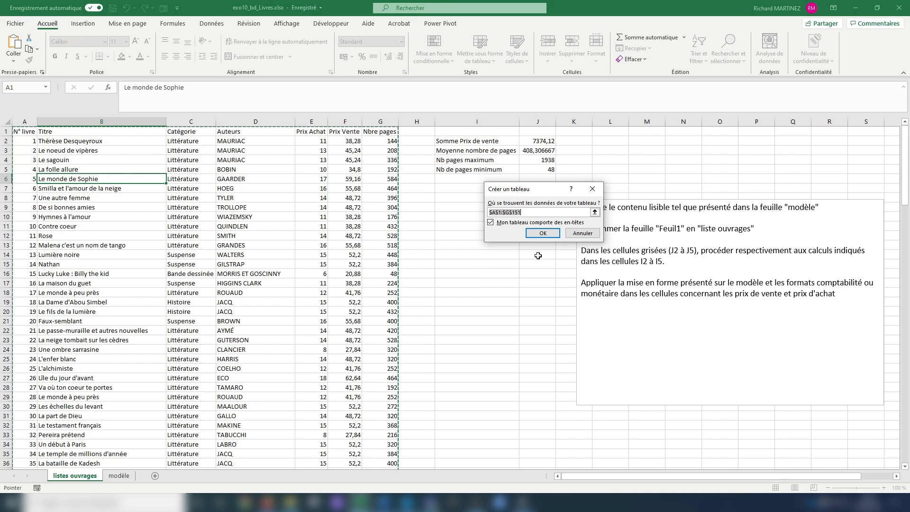
{"action": "left_click", "coordinate": [543, 233]}
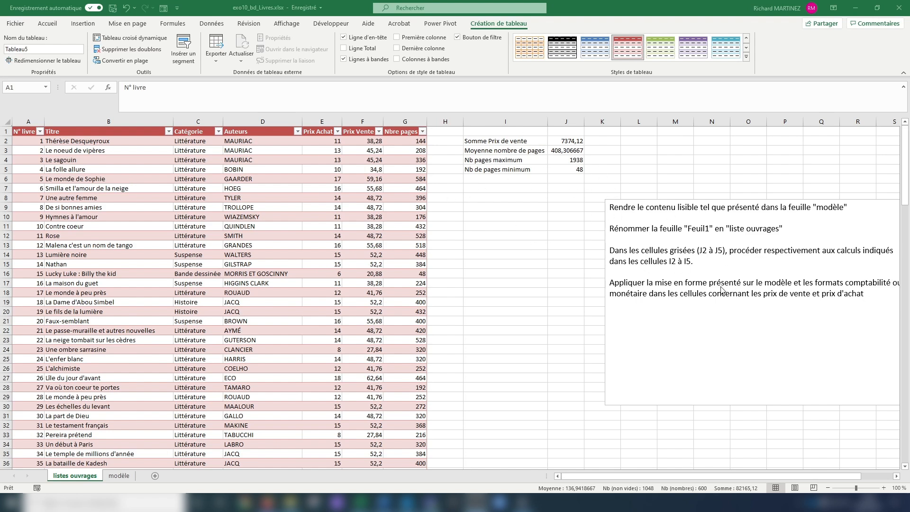
Step: Insert an empty column after Nbre pages and enter the header Marges in H1
{"action": "left_click", "coordinate": [443, 120], "text": "shift"}
{"action": "left_click", "coordinate": [443, 120]}
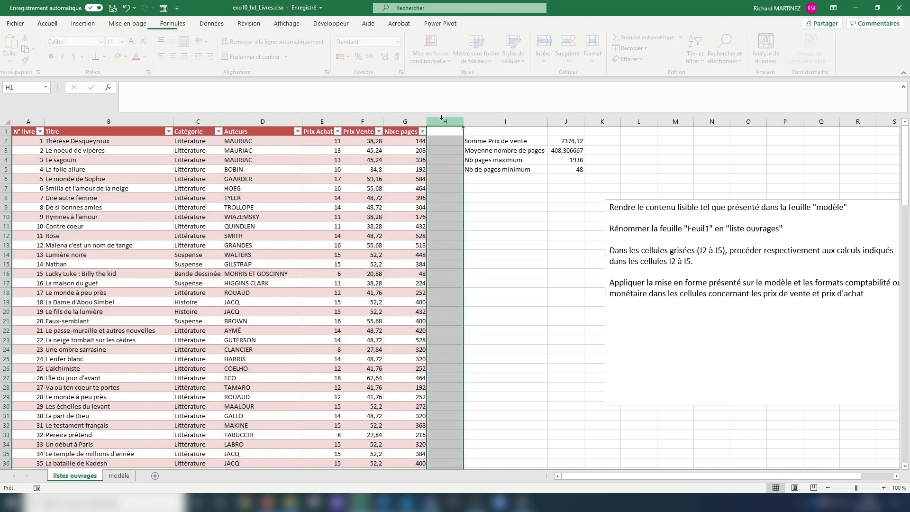
{"action": "right_click", "coordinate": [442, 121]}
{"action": "left_click", "coordinate": [470, 199]}
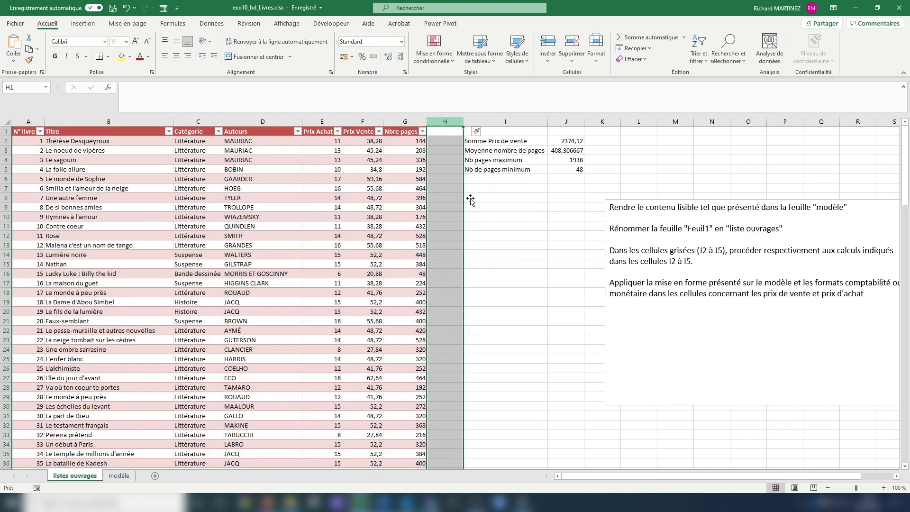
{"action": "left_click", "coordinate": [447, 134]}
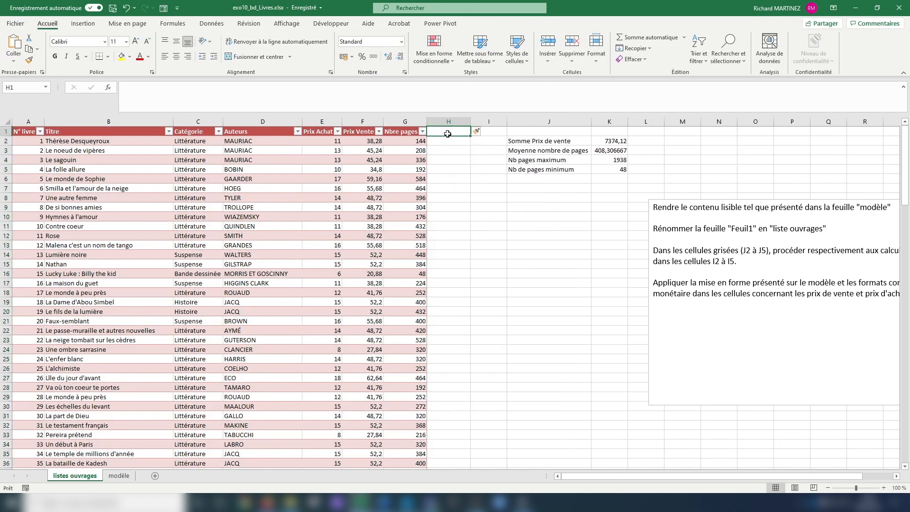
{"action": "type", "text": "Marges"}
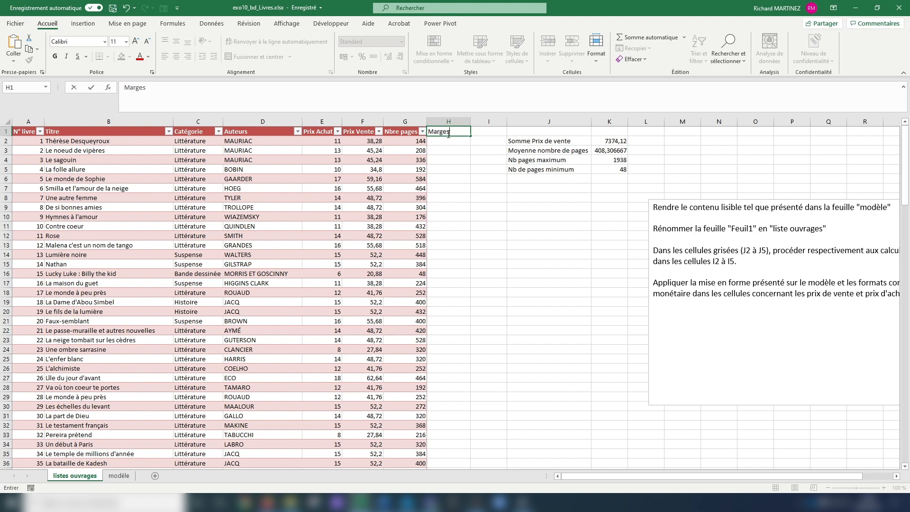
{"action": "key", "text": "Return"}
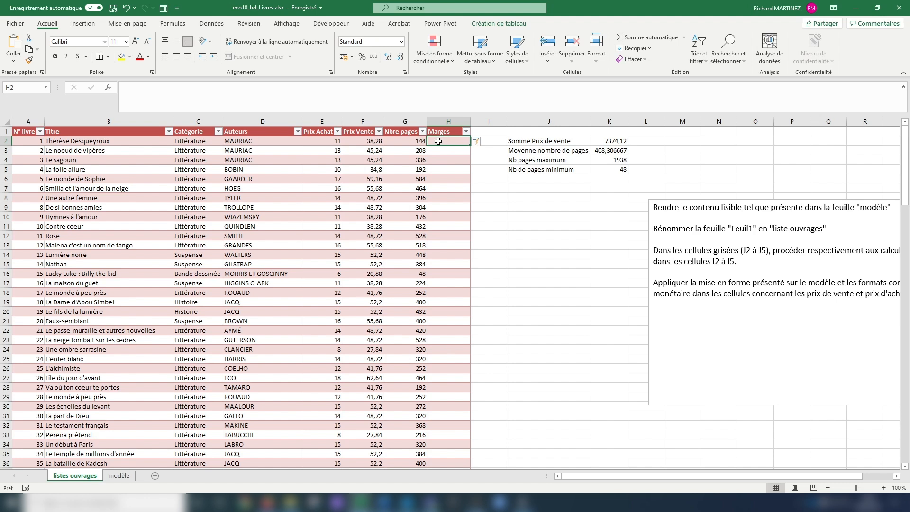
Step: Calculate the Marges column from H2 with =[@[Prix Vente]]-[@[Prix Achat]]
{"action": "type", "text": "="}
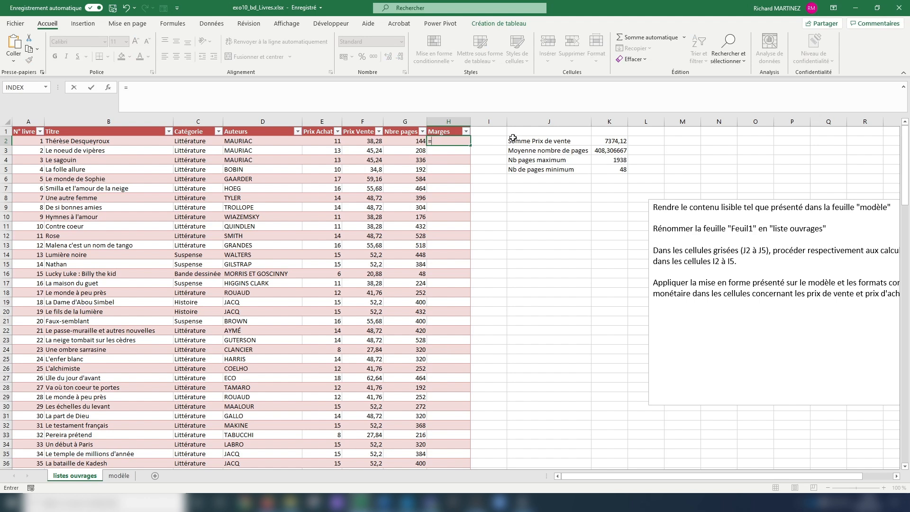
{"action": "left_click", "coordinate": [368, 142]}
{"action": "type", "text": "-"}
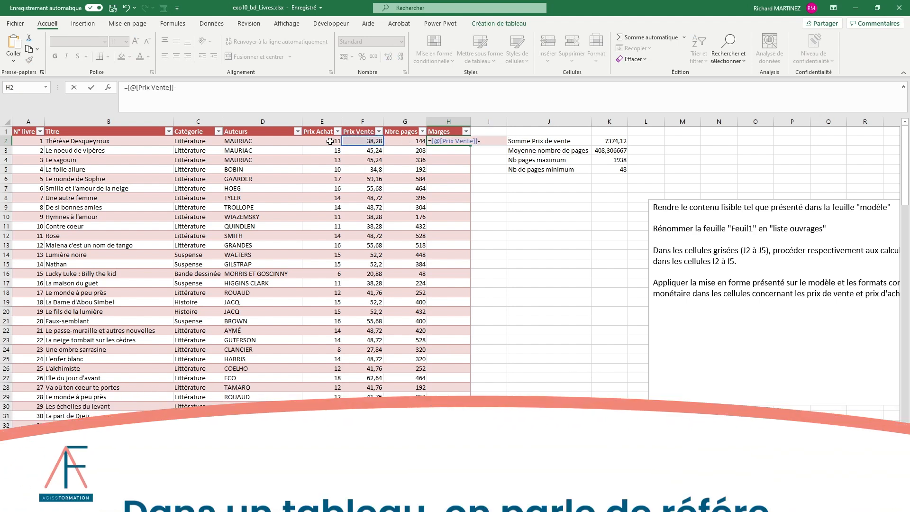
{"action": "left_click", "coordinate": [327, 140]}
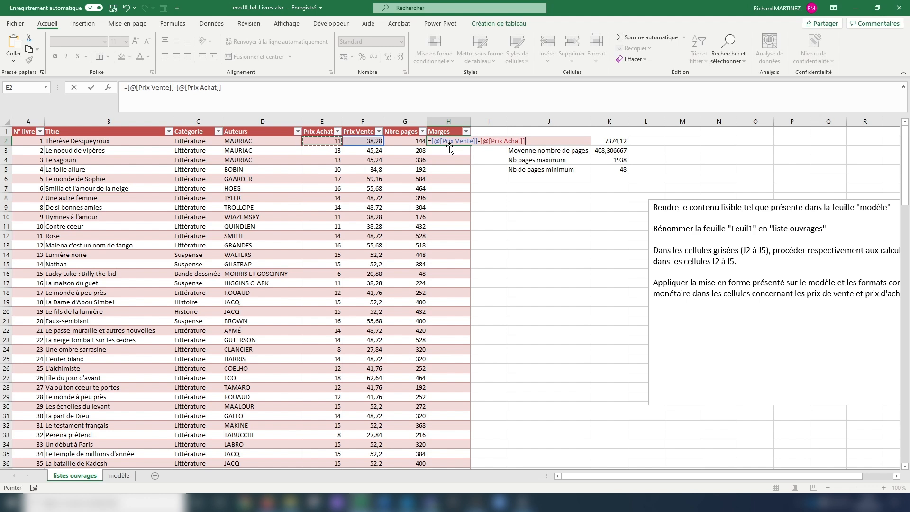
{"action": "key", "text": "Return"}
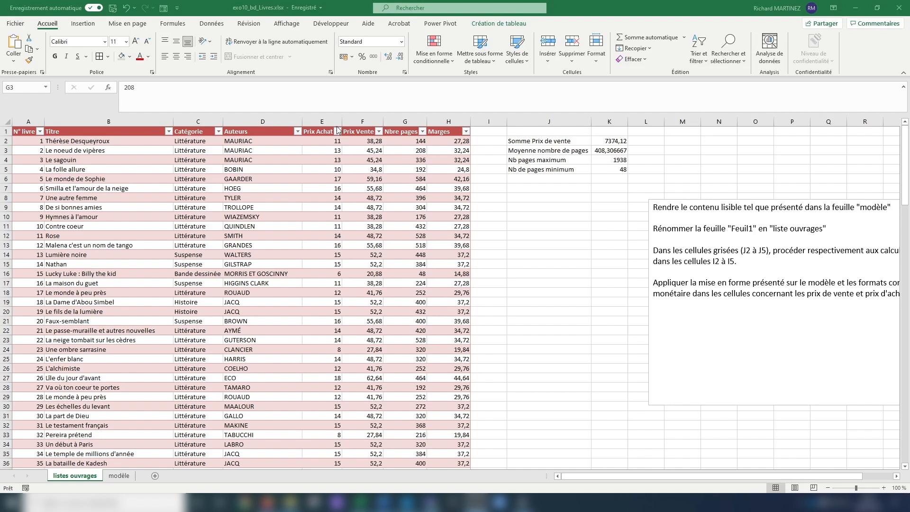
Step: Apply the Monétaire number format to the Prix Achat, Prix Vente and Marges columns and to the sales price sum in K2
{"action": "left_click_drag", "start_coordinate": [322, 123], "coordinate": [363, 123]}
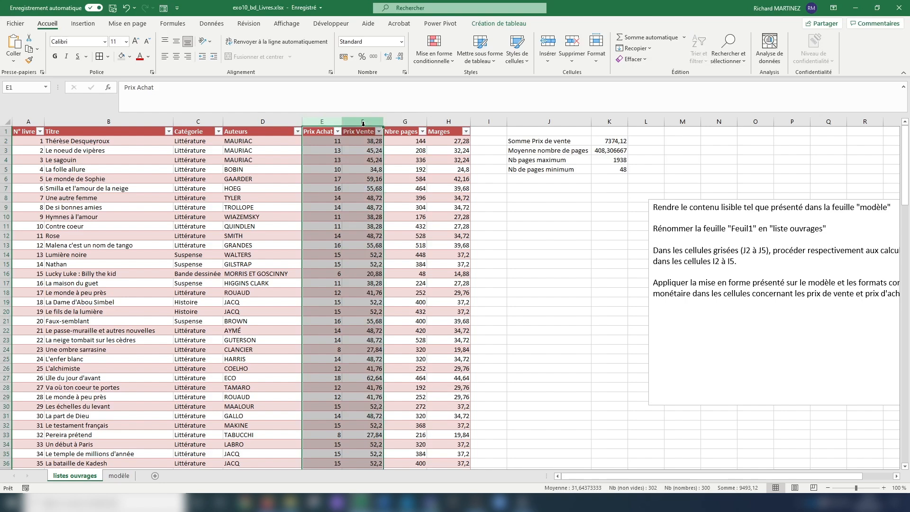
{"action": "left_click", "coordinate": [447, 122], "text": "ctrl"}
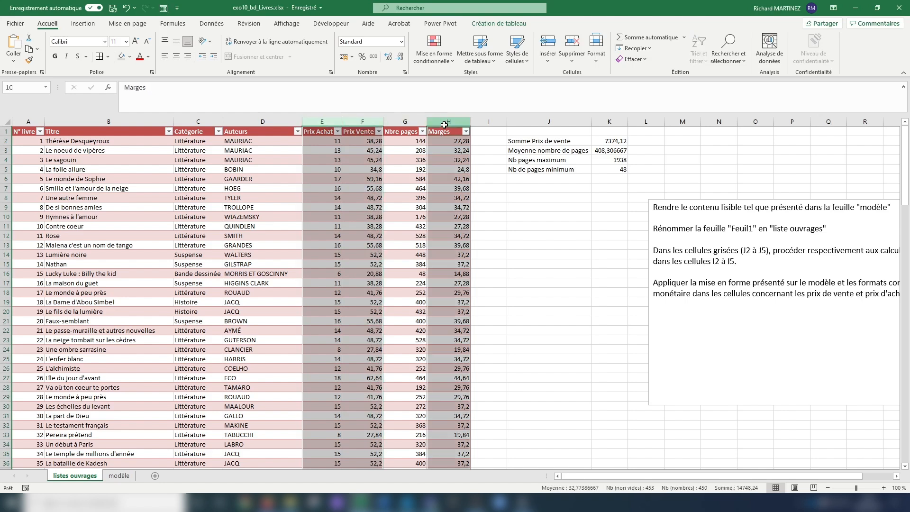
{"action": "left_click", "coordinate": [616, 141]}
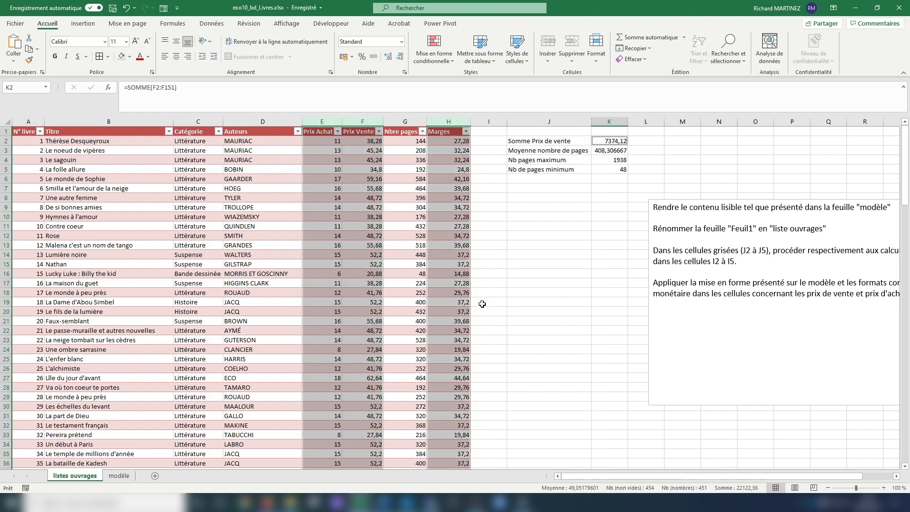
{"action": "left_click", "coordinate": [401, 42]}
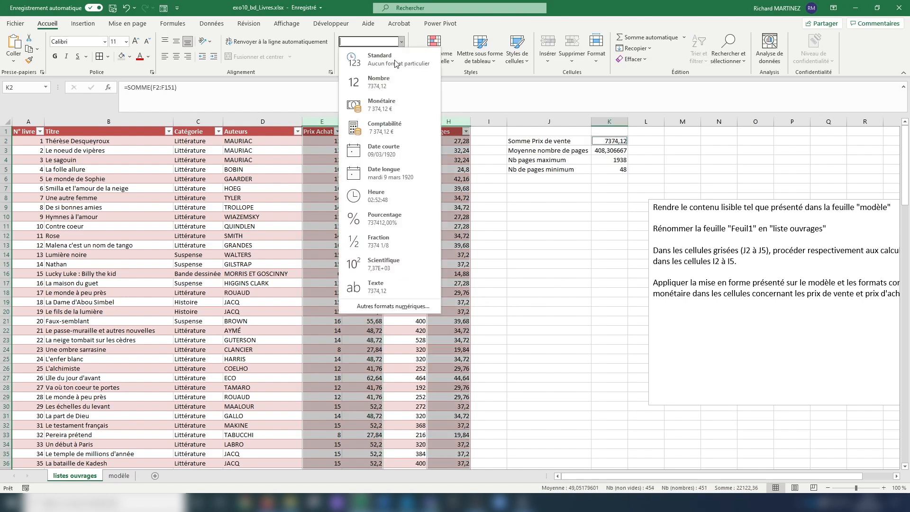
{"action": "left_click", "coordinate": [387, 107]}
Step: Apply the Nombre format to the average number of pages in K3
{"action": "left_click", "coordinate": [608, 150]}
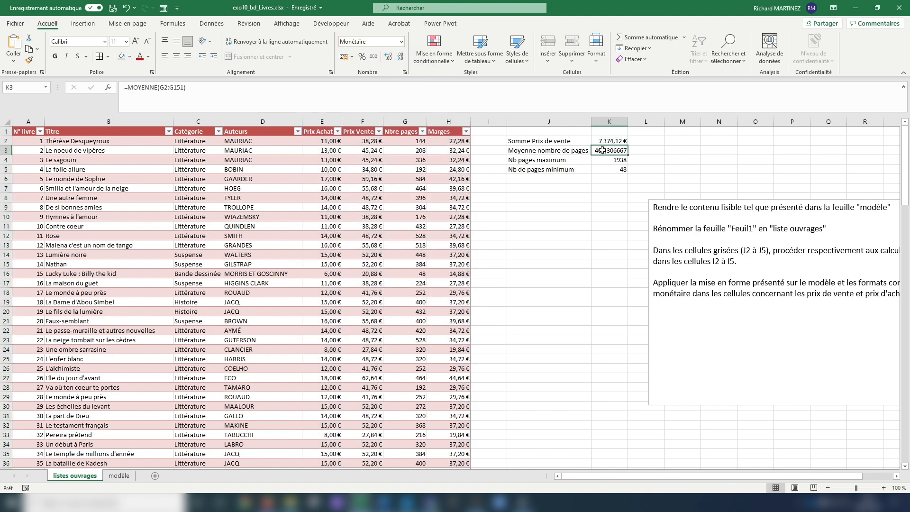
{"action": "left_click", "coordinate": [401, 42]}
{"action": "left_click", "coordinate": [381, 82]}
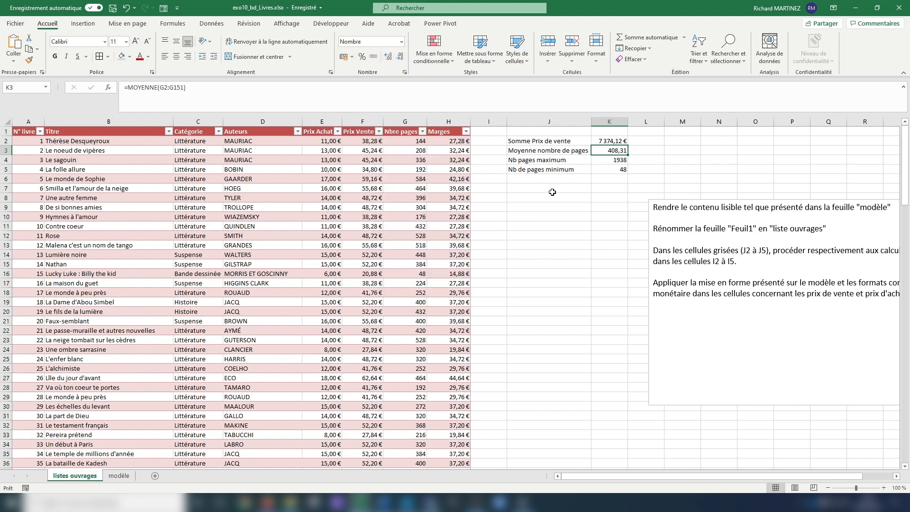
Step: Add all borders to the summary block J2:K5
{"action": "left_click_drag", "start_coordinate": [544, 143], "coordinate": [607, 168]}
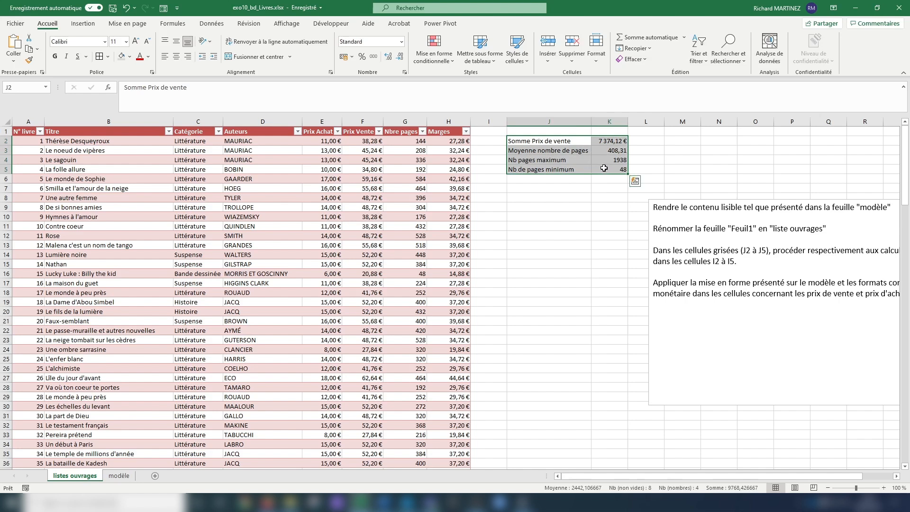
{"action": "left_click", "coordinate": [108, 57]}
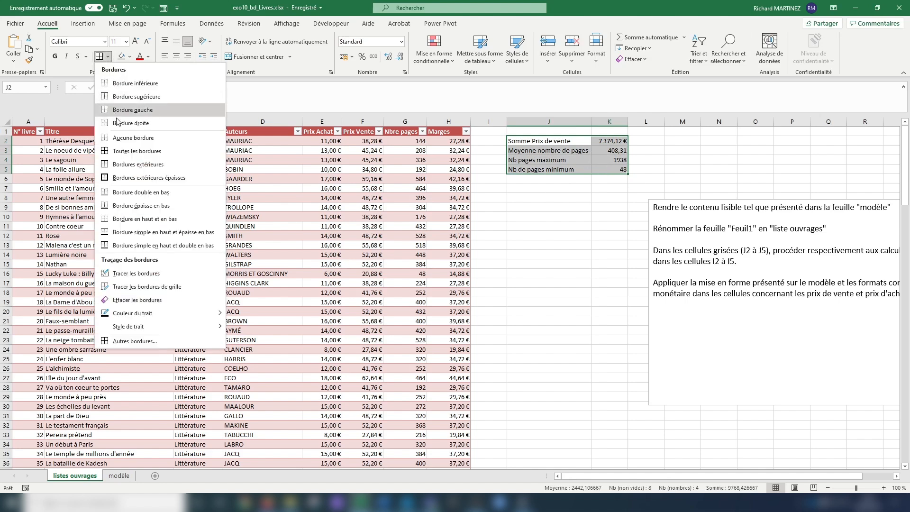
{"action": "left_click", "coordinate": [121, 153]}
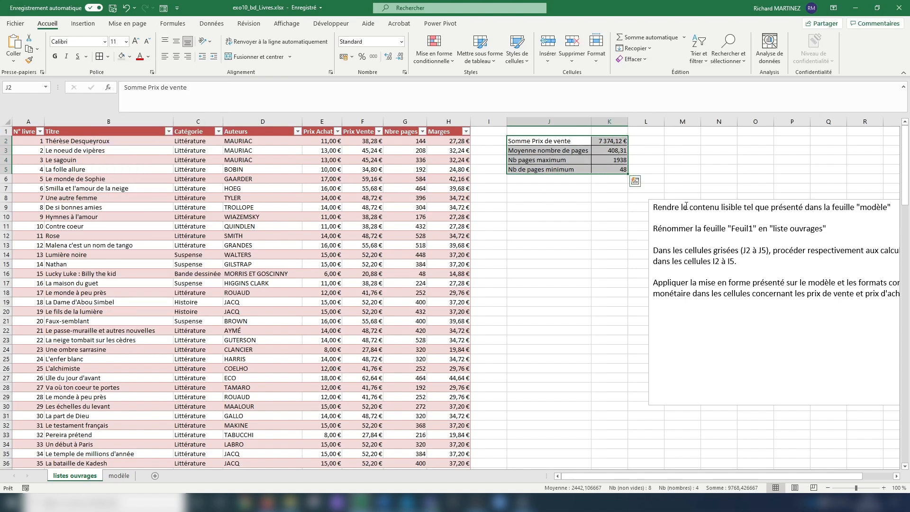
Step: Fill the summary result cells K2:K5 with a light grey theme colour
{"action": "left_click_drag", "start_coordinate": [615, 142], "coordinate": [613, 169]}
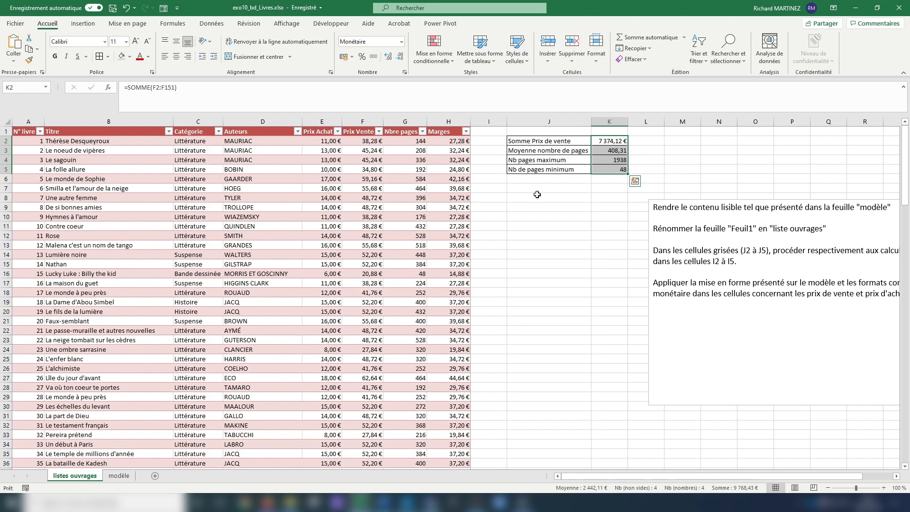
{"action": "left_click", "coordinate": [129, 56]}
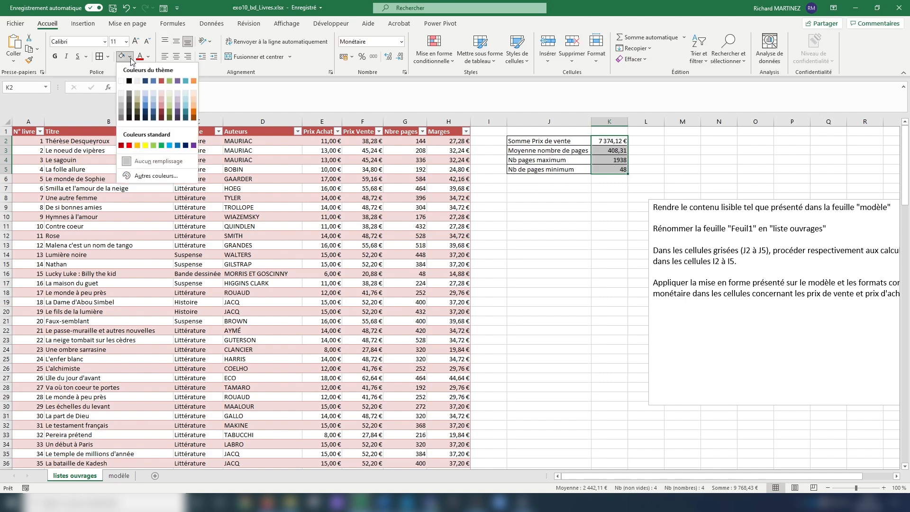
{"action": "left_click", "coordinate": [121, 104]}
{"action": "left_click", "coordinate": [542, 157]}
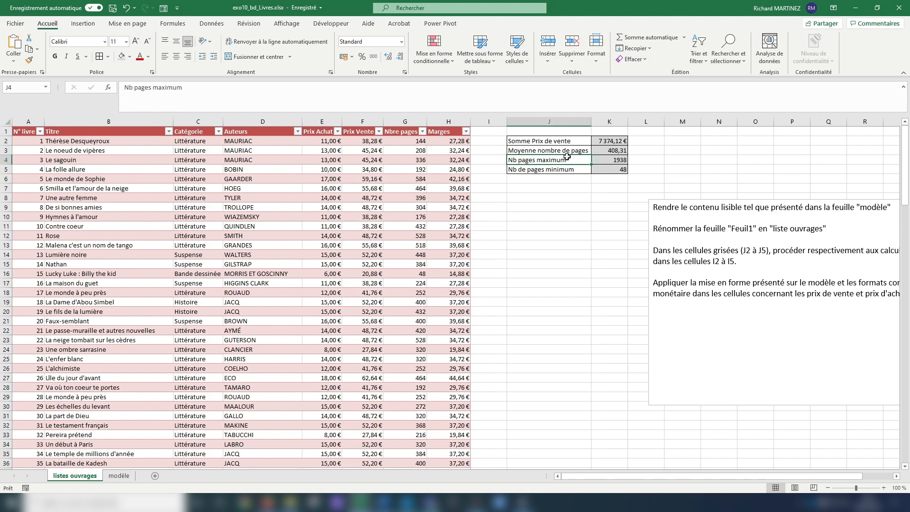
Step: Increase the height of header row 1 and compare the header layout with the modèle sheet
{"action": "left_click", "coordinate": [324, 263]}
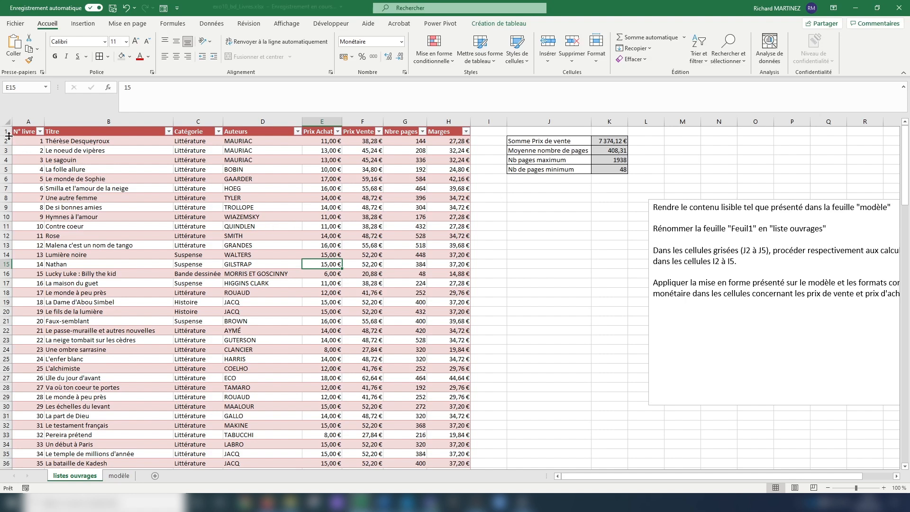
{"action": "left_click_drag", "start_coordinate": [9, 136], "coordinate": [5, 150]}
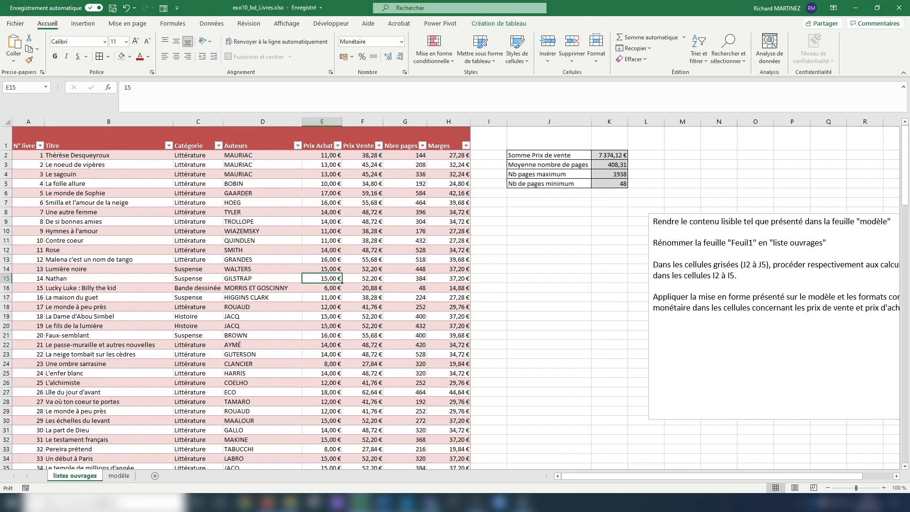
{"action": "left_click", "coordinate": [121, 475]}
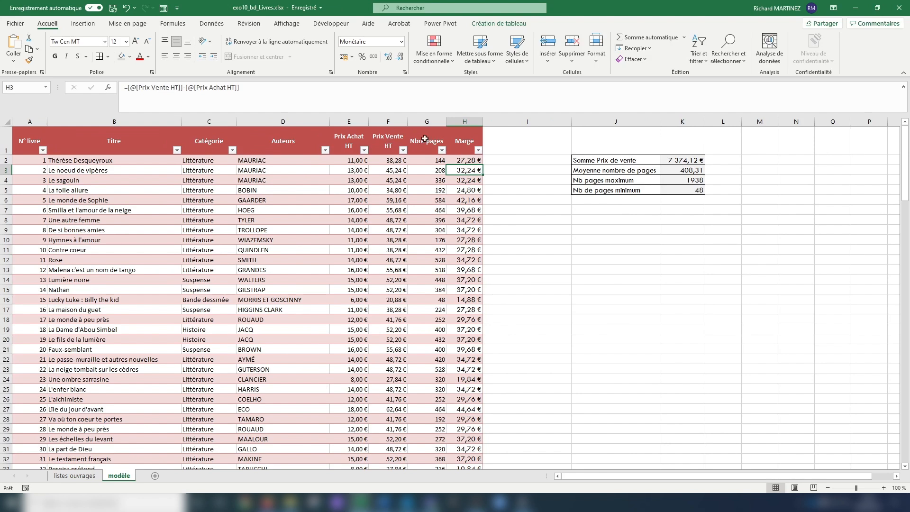
{"action": "left_click", "coordinate": [76, 475]}
Step: Centre the table headers A1:H1 vertically and horizontally and turn on text wrapping for them
{"action": "left_click_drag", "start_coordinate": [21, 134], "coordinate": [434, 136]}
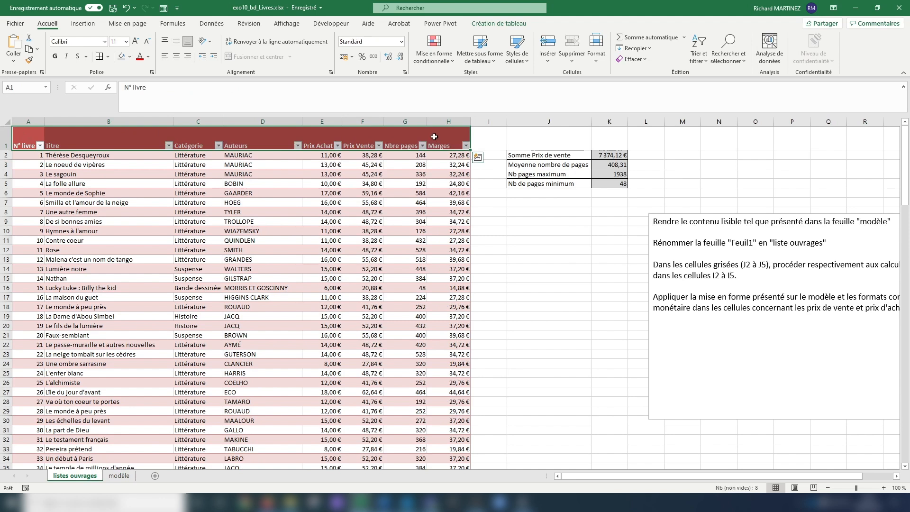
{"action": "left_click", "coordinate": [176, 42]}
{"action": "left_click", "coordinate": [176, 56]}
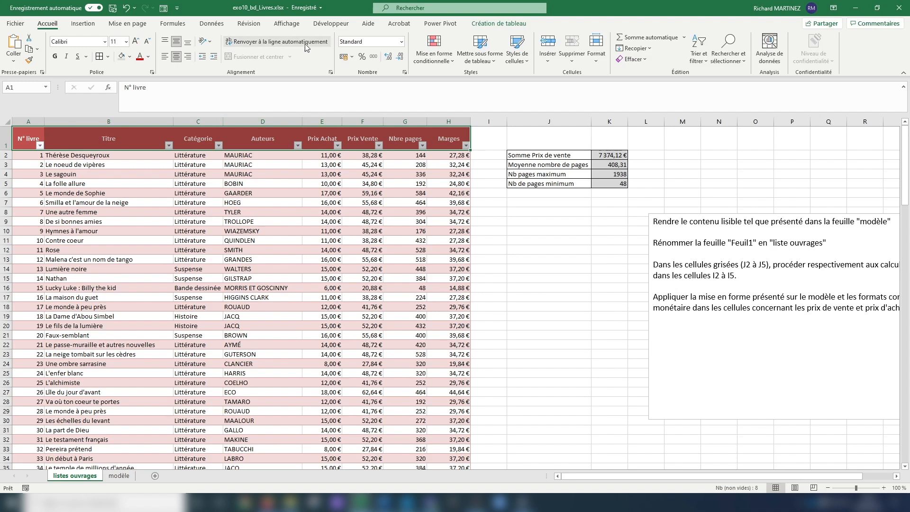
{"action": "left_click", "coordinate": [280, 43]}
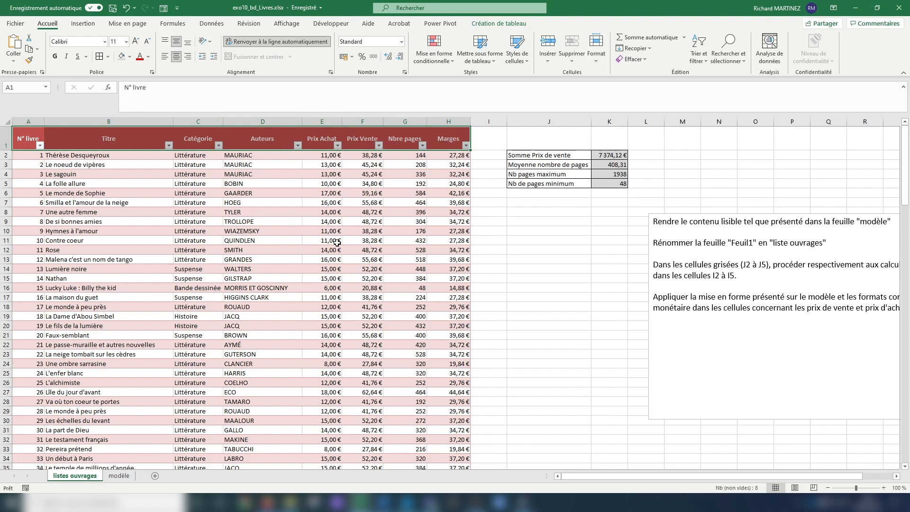
Step: Narrow the Prix Achat, Prix Vente and Nbre pages columns so their headers wrap onto two lines, and make header row 1 taller
{"action": "left_click_drag", "start_coordinate": [340, 122], "coordinate": [399, 121]}
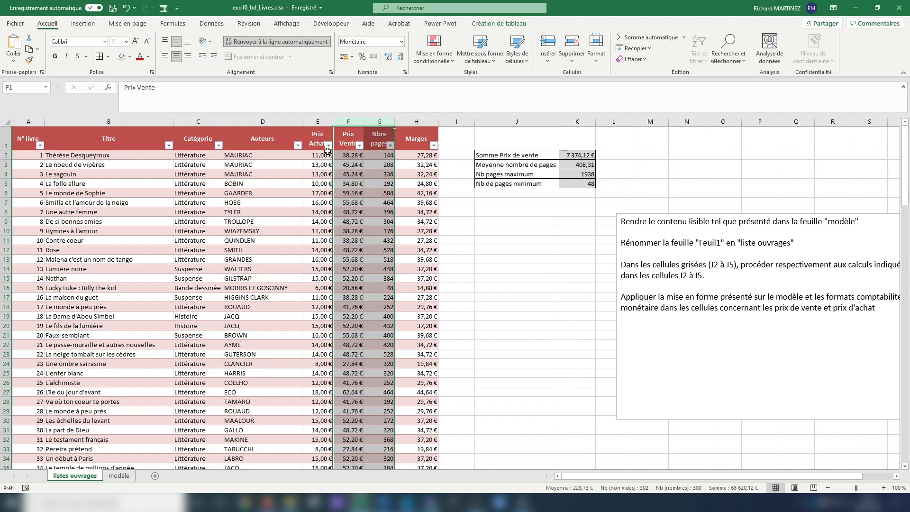
{"action": "left_click", "coordinate": [294, 327]}
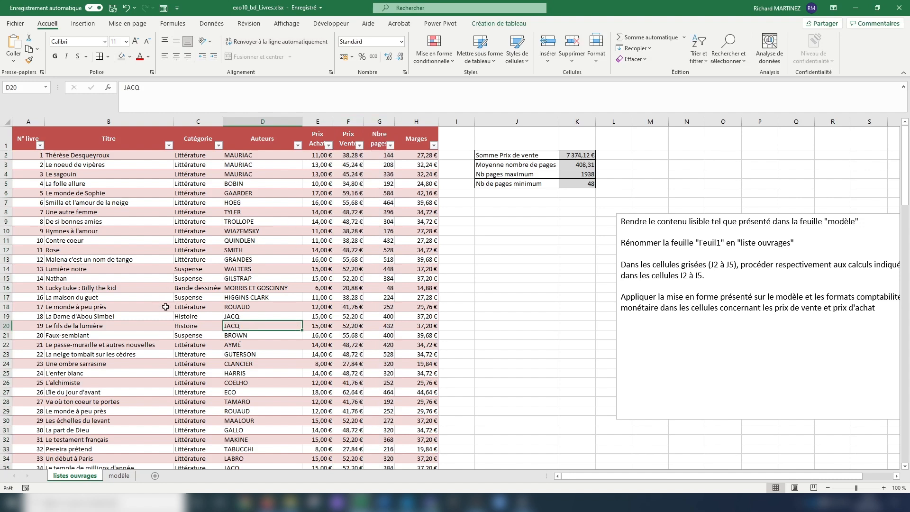
{"action": "left_click_drag", "start_coordinate": [10, 151], "coordinate": [12, 165]}
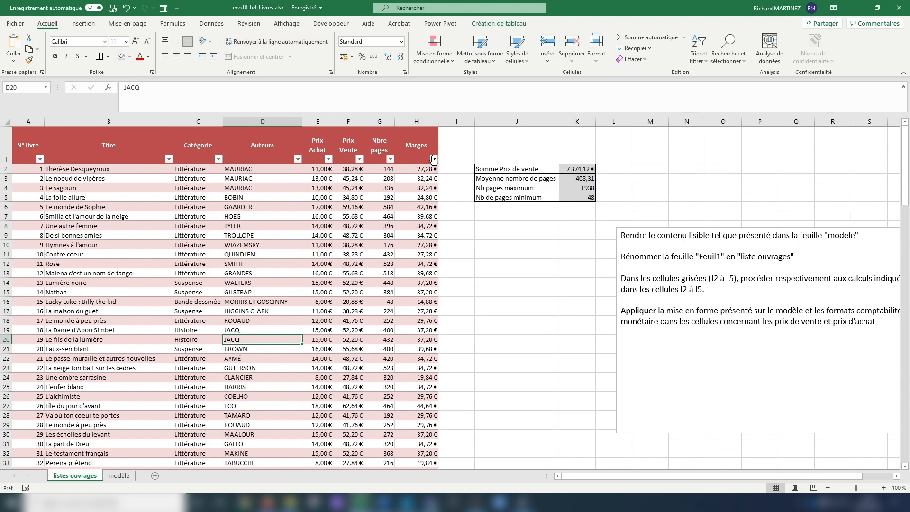